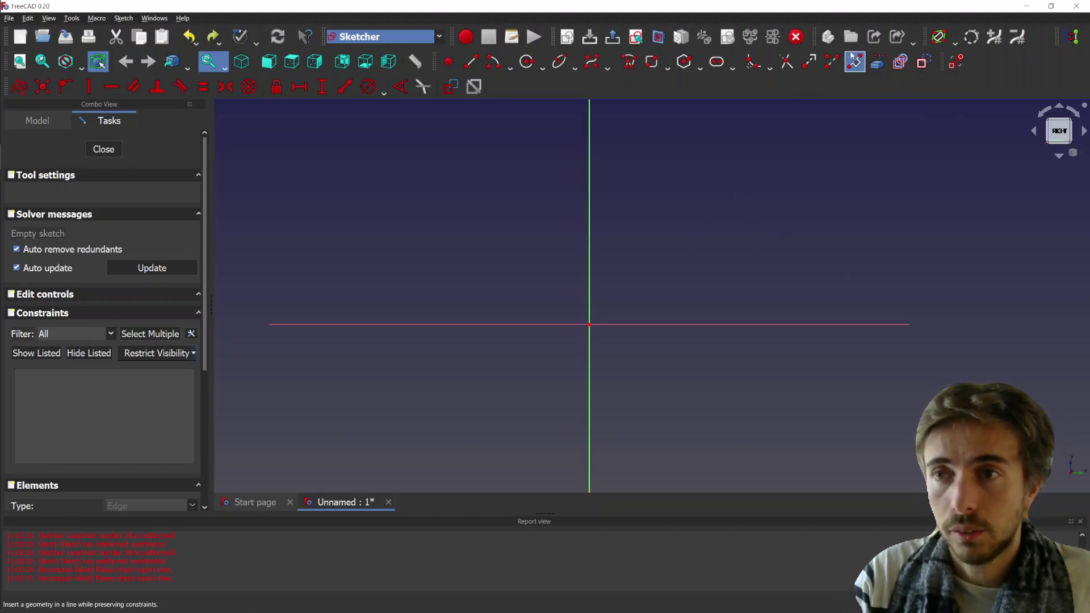
Draw a slanted line in the sketch with the Line tool.
click(480, 66)
click(334, 276)
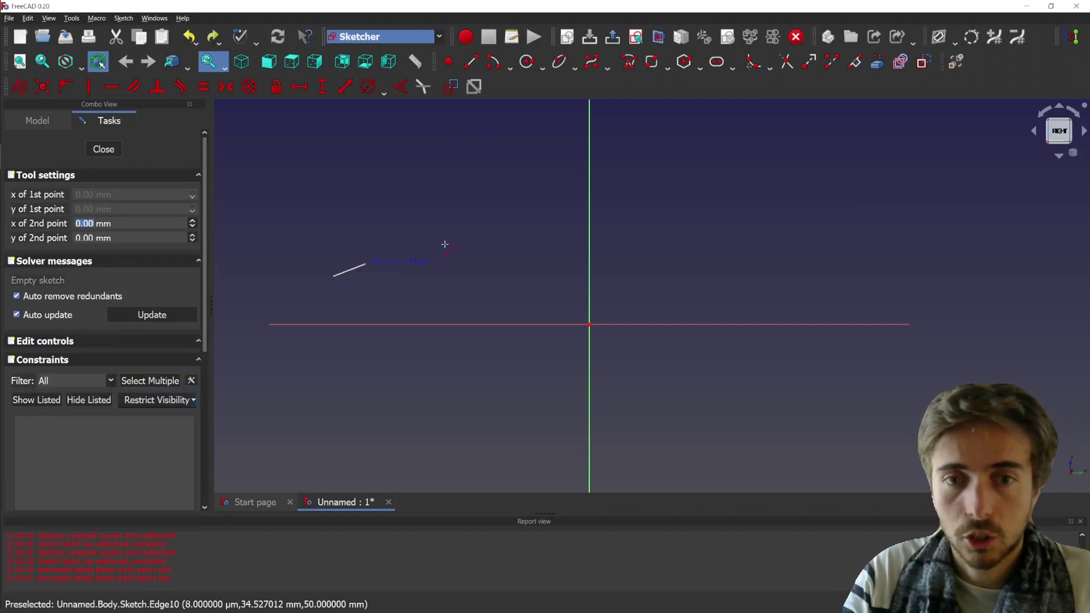
click(528, 215)
right_click(730, 178)
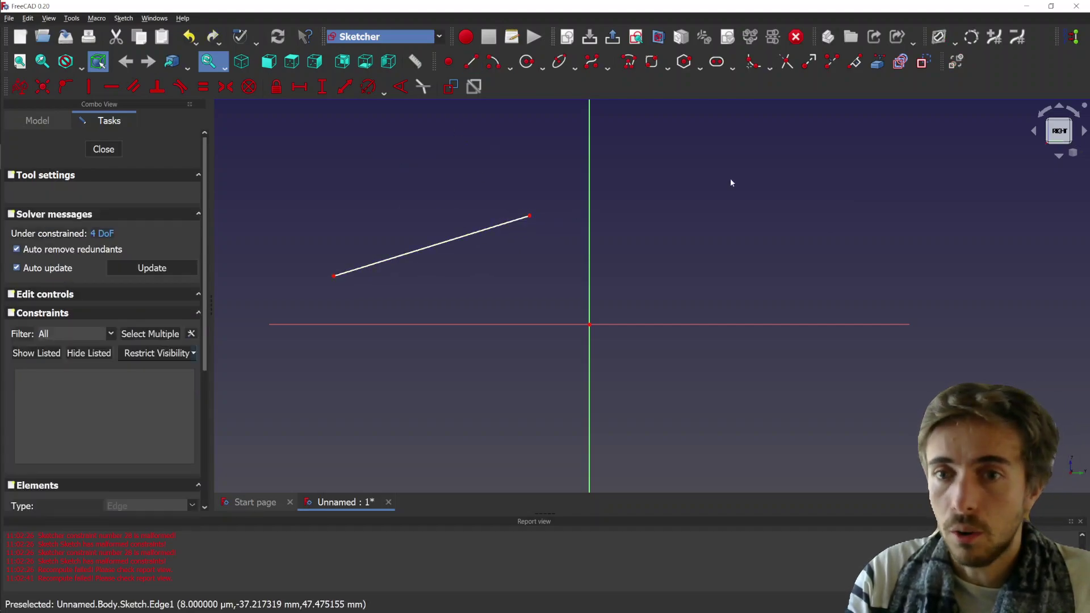
Insert a rectangular notch into the line, trying arc mode before returning to rectangle.
click(874, 64)
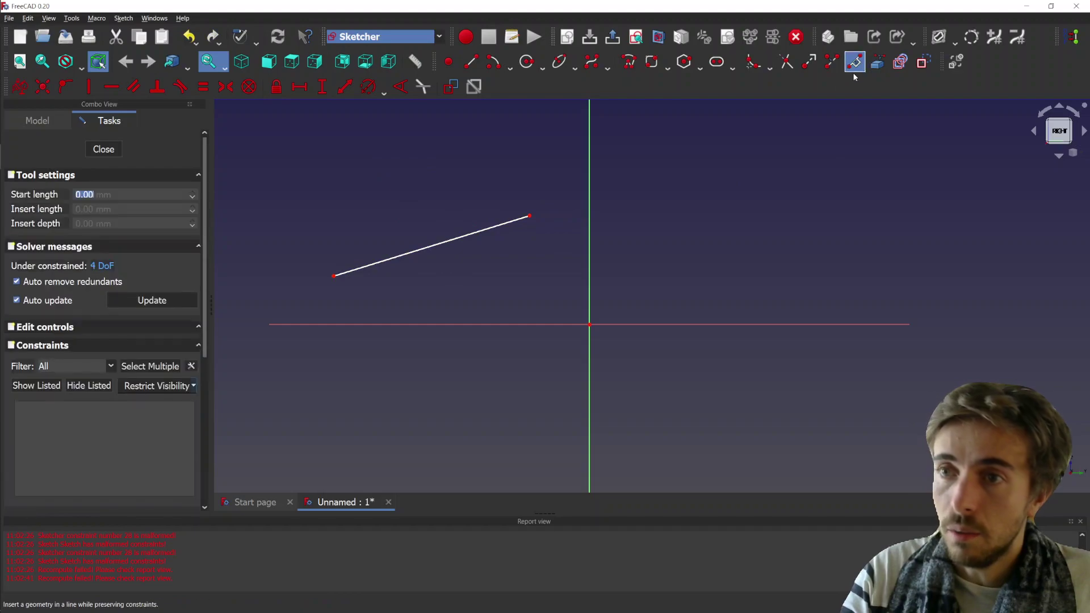
click(392, 258)
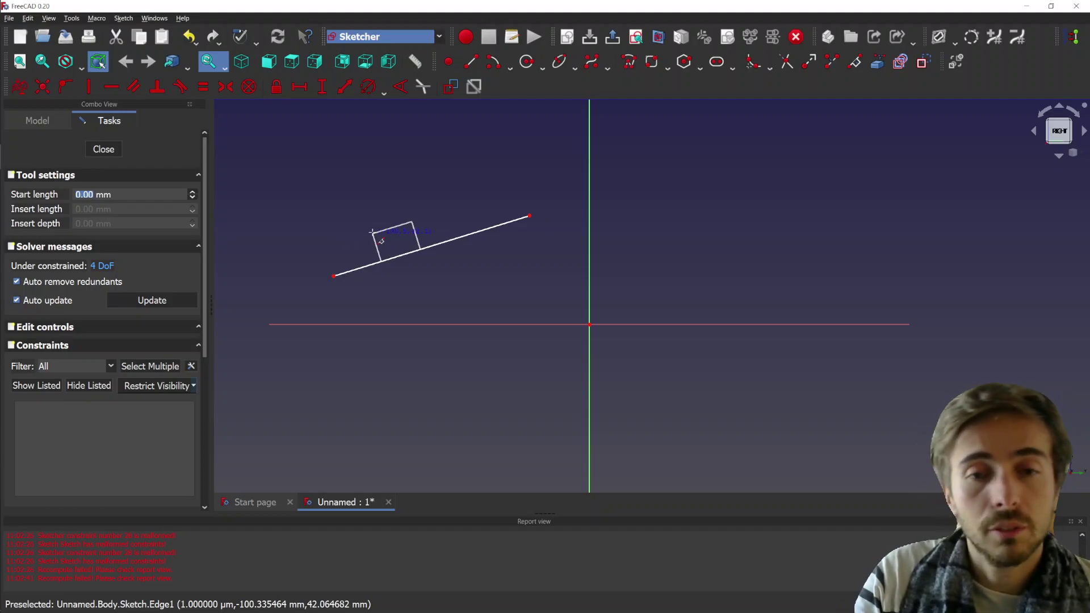
key(m)
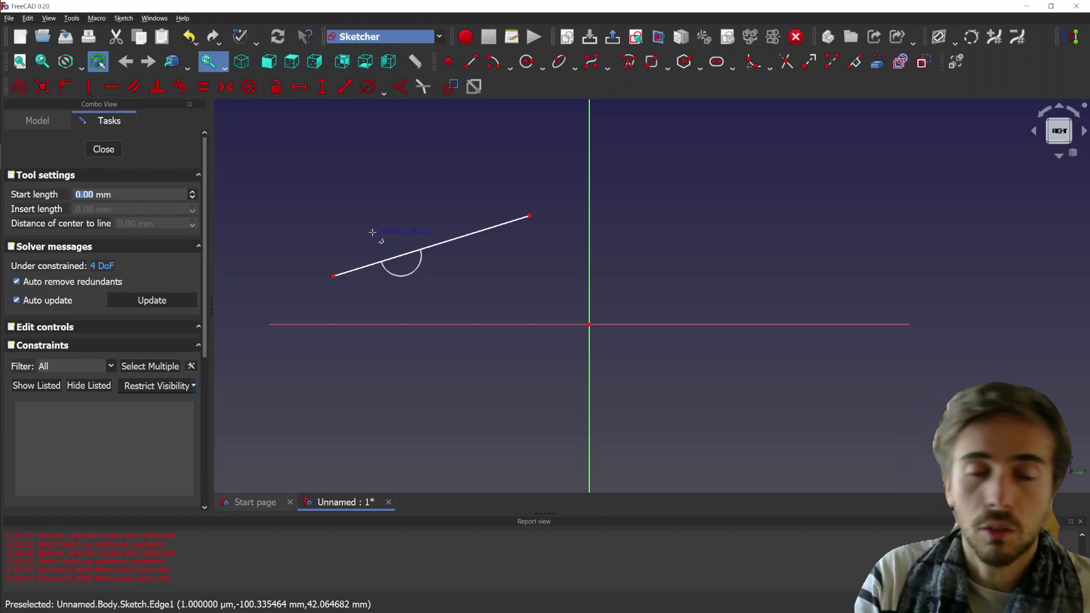
key(m)
key(m)
key(m)
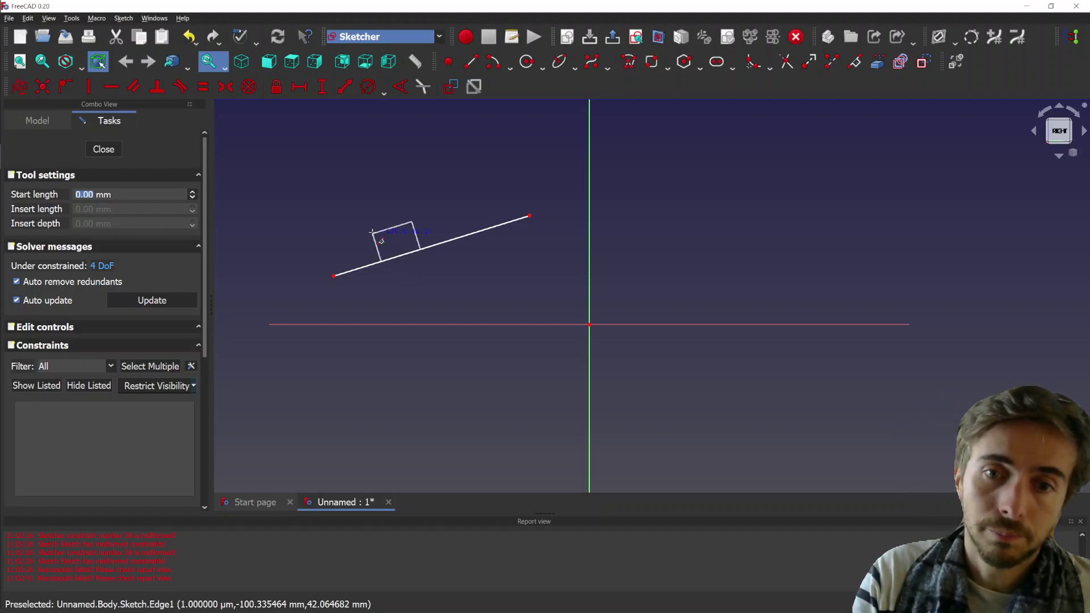
click(355, 219)
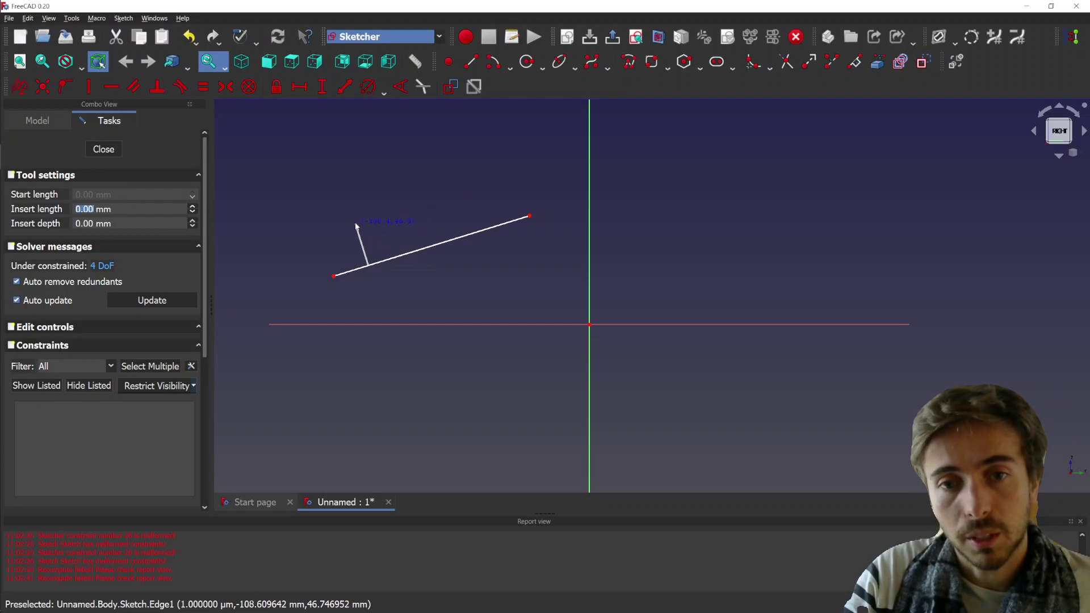
click(481, 178)
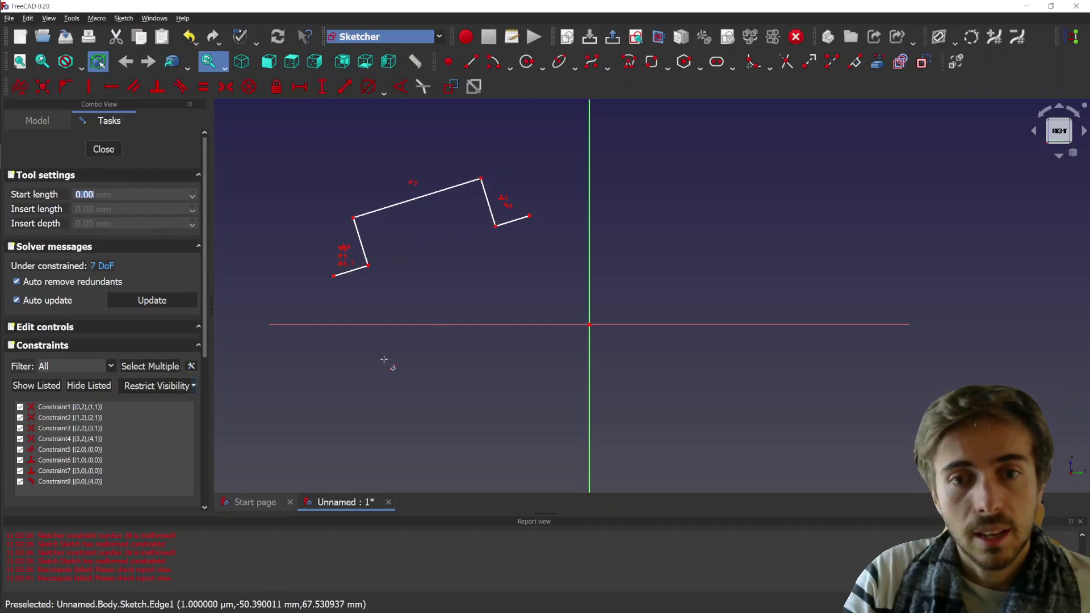
Drag the notched profile's right endpoint down and right to test the shape.
key(Escape)
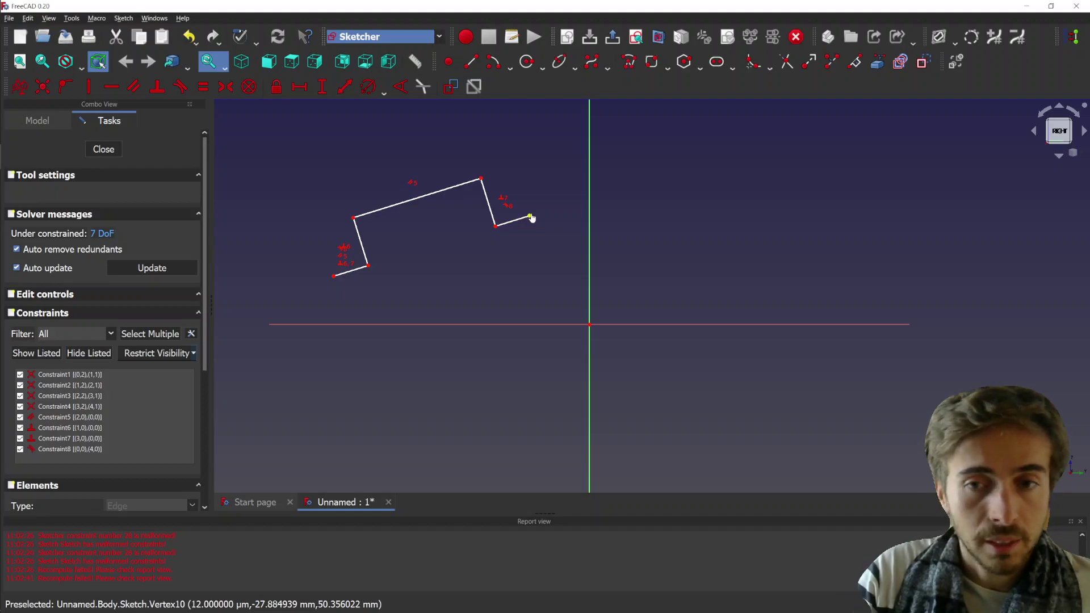
mouse_move(531, 218)
mouse_down()
mouse_move(540, 266)
mouse_move(552, 245)
mouse_up()
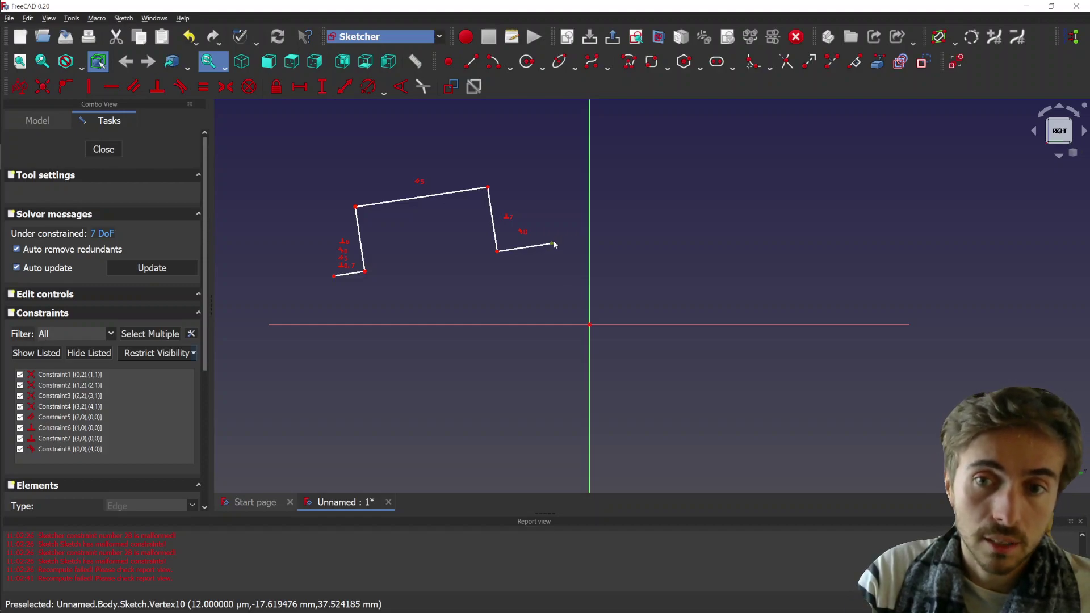
click(554, 244)
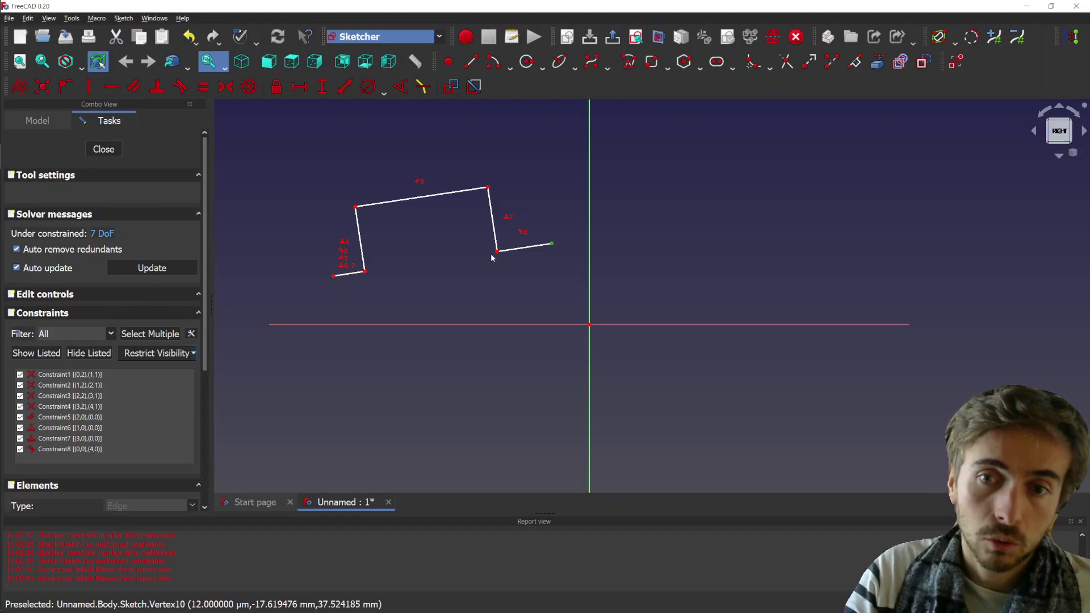
Box-select all the sketch geometry and delete it.
click(511, 248)
click(348, 273)
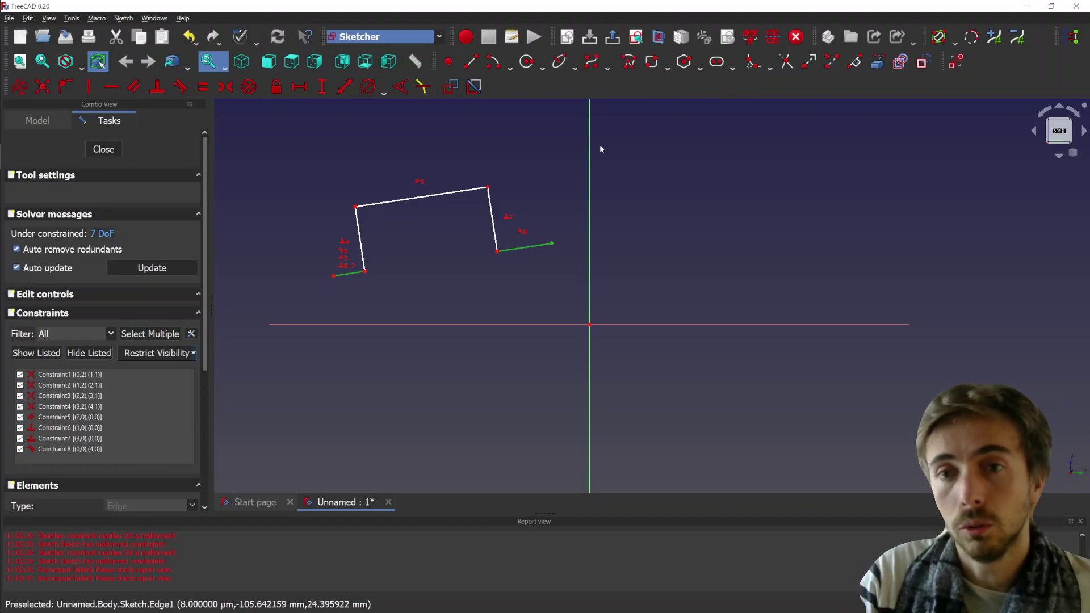
drag(569, 141, 314, 300)
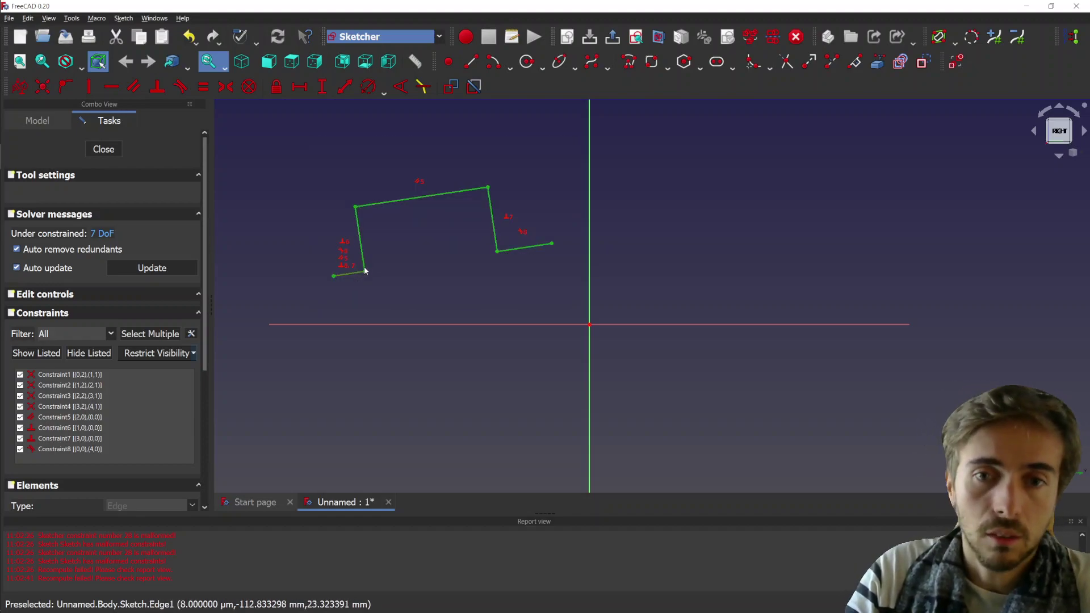
key(Delete)
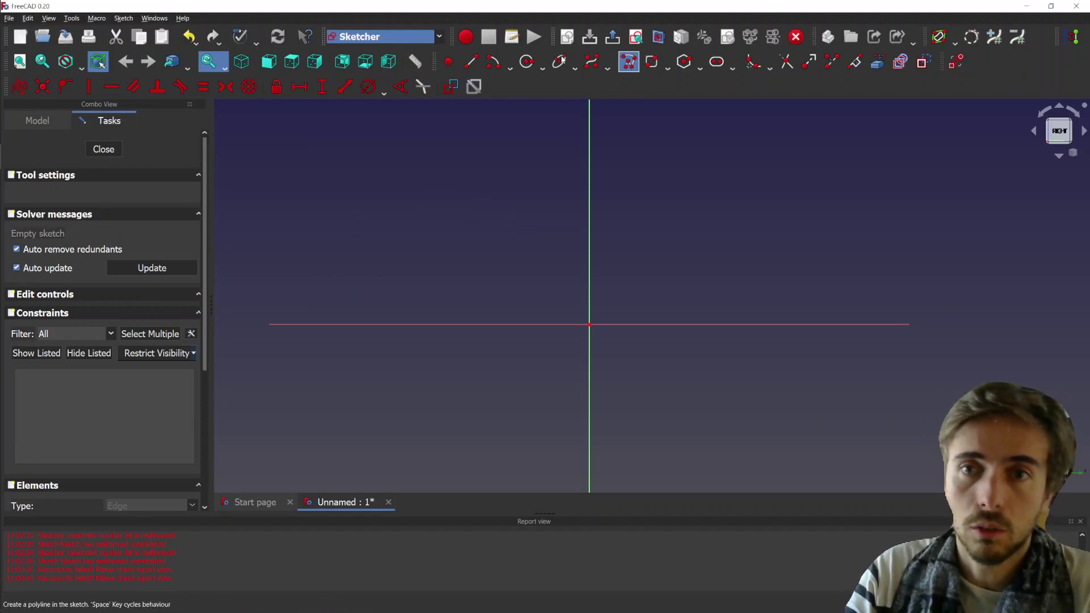
Draw a rounded rectangle from 0,0, 100 mm long, 50 mm wide, corner radius 15.
click(652, 62)
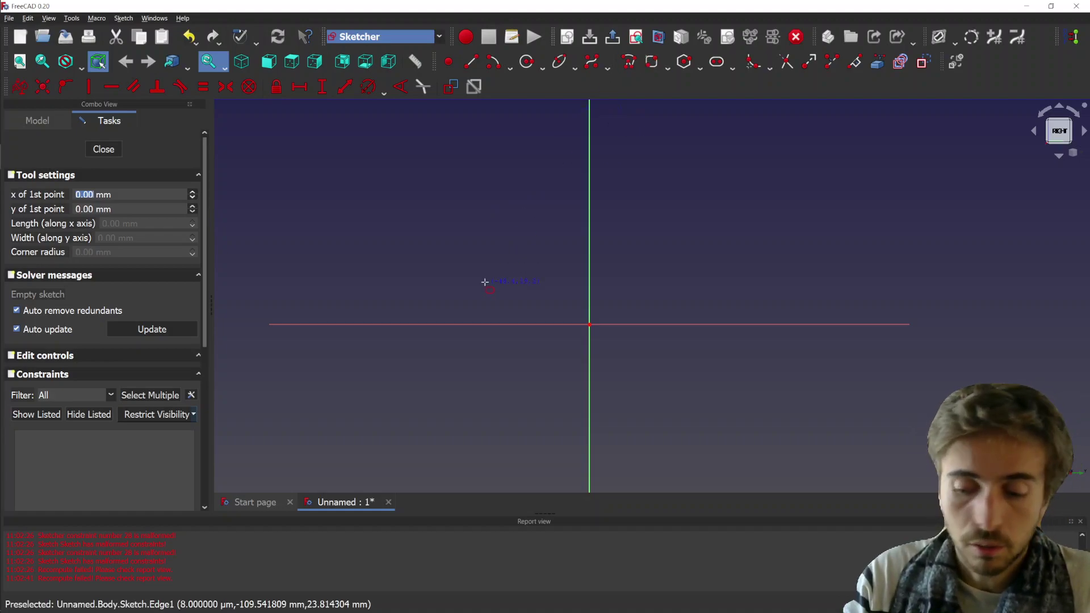
text(0)
key(Return)
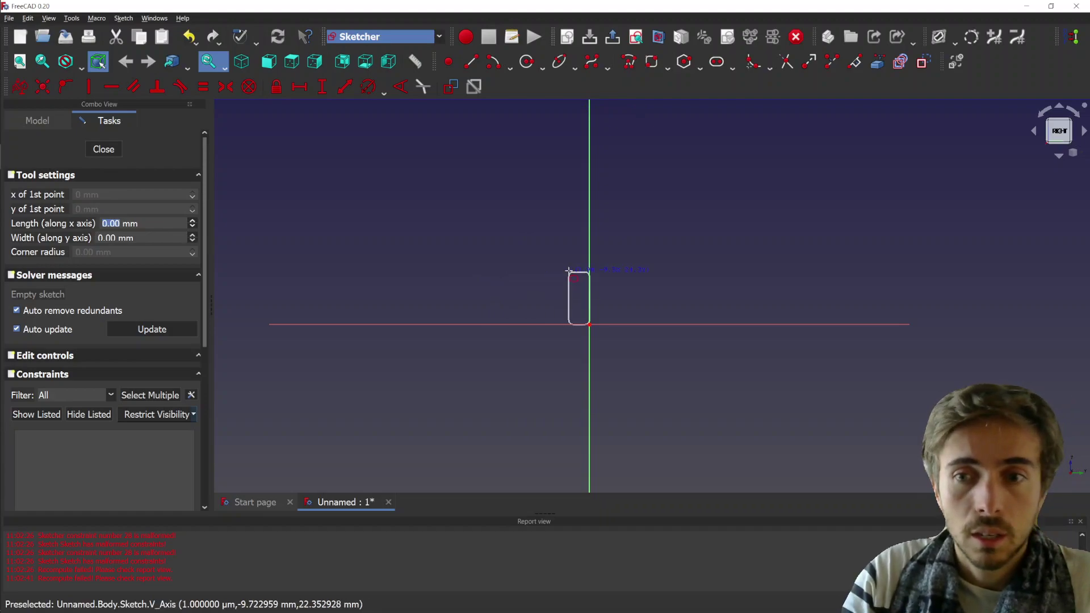
text(10)
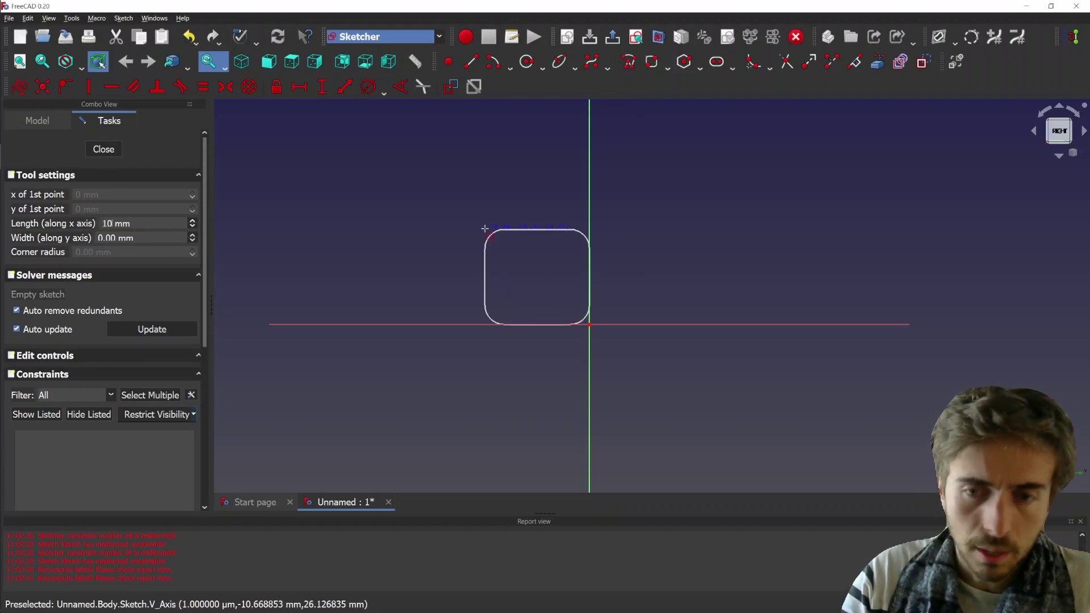
text(0)
key(Return)
text(50)
key(Return)
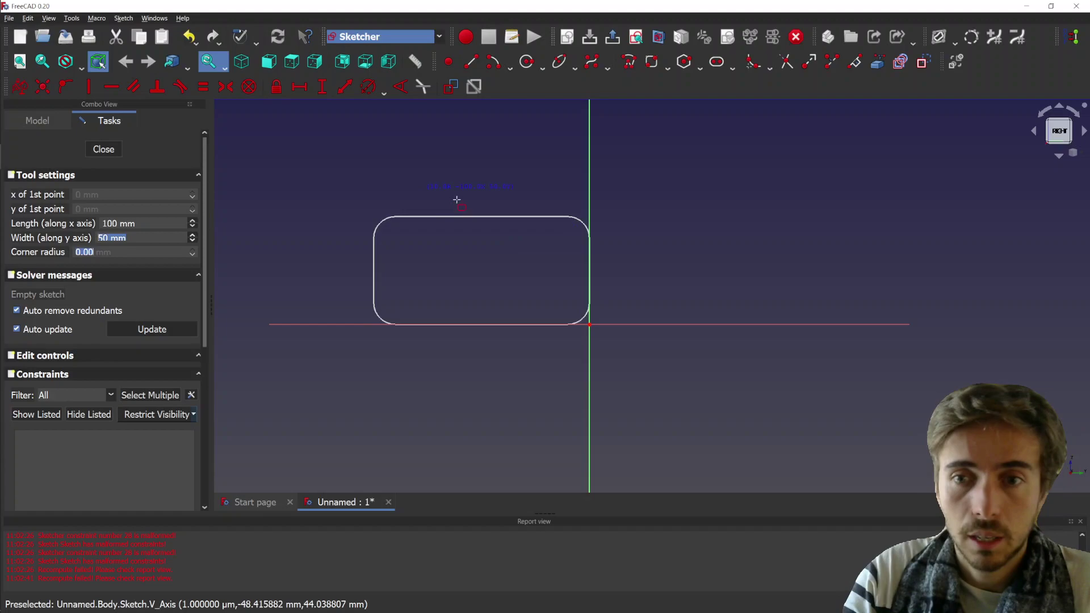
click(706, 252)
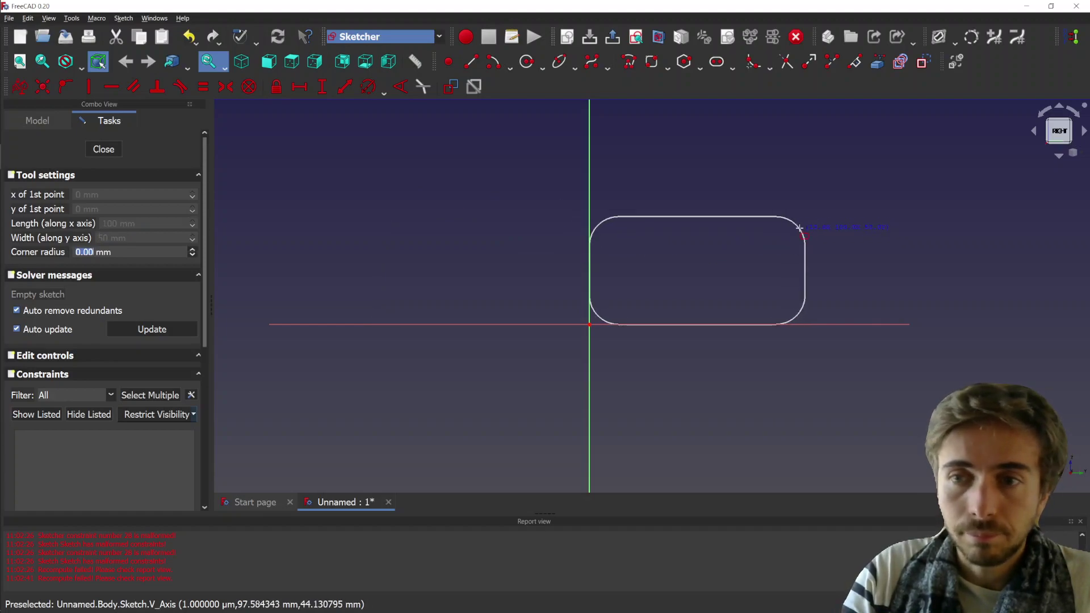
text(15)
key(Return)
scroll(869, 216, up, 3)
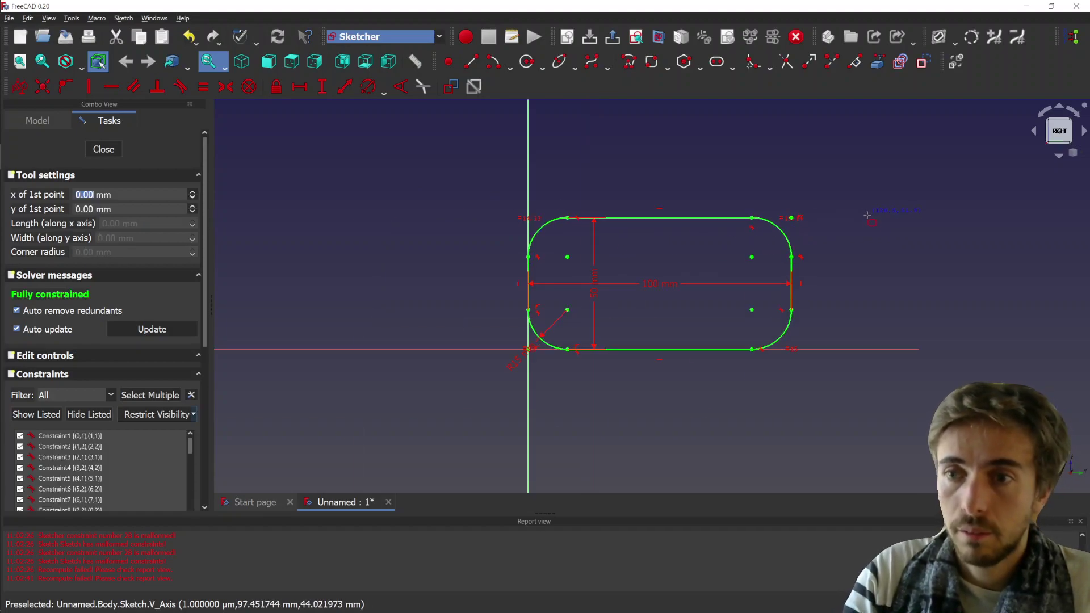
Insert a 30 mm wide, 15 mm deep rectangular notch into the top edge, 10 mm in.
click(854, 61)
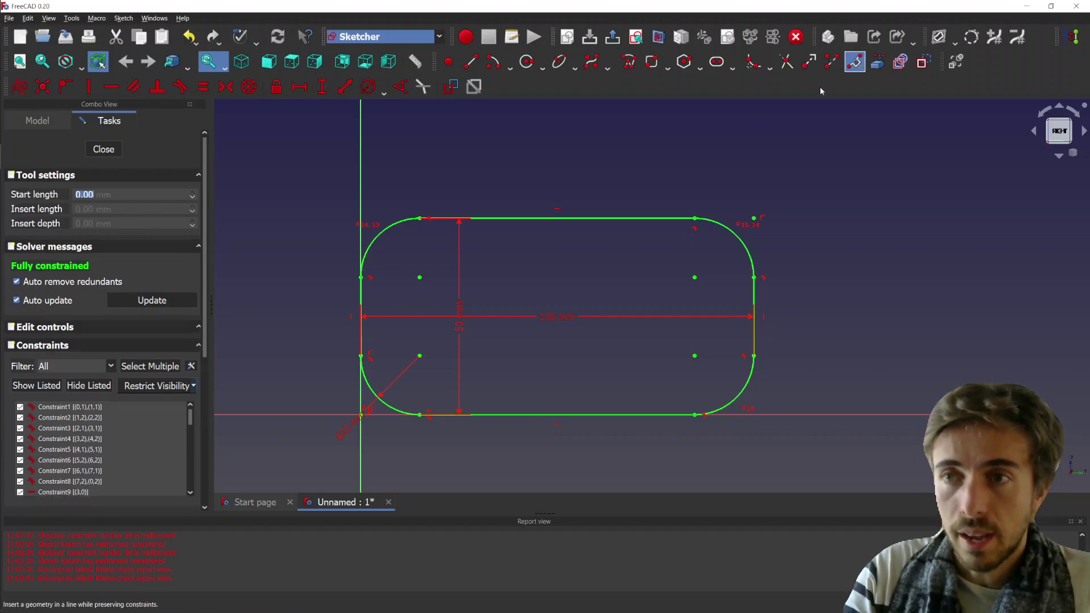
click(508, 217)
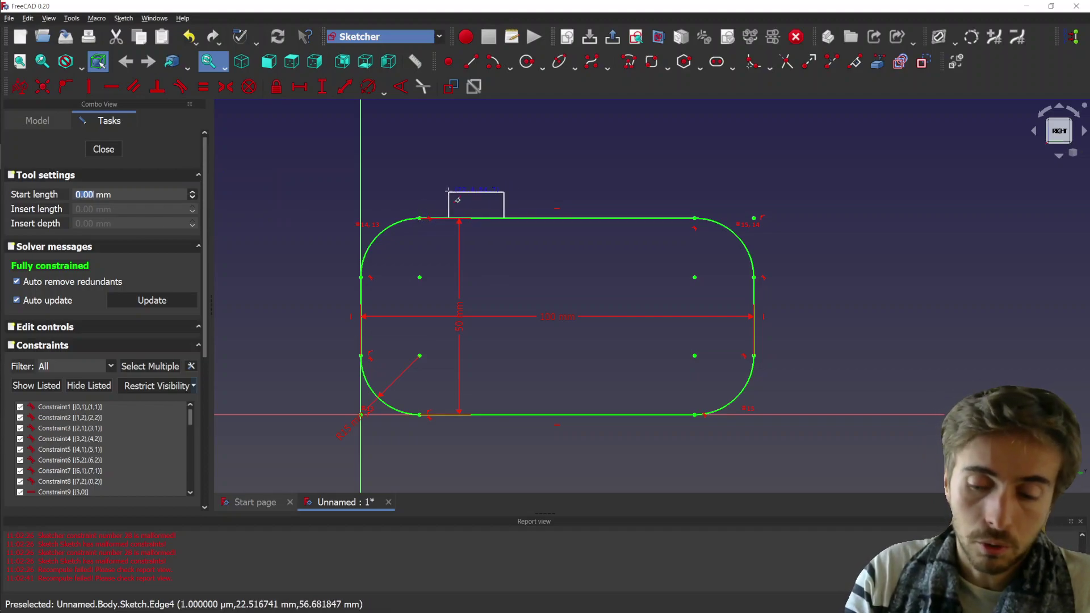
key(Return)
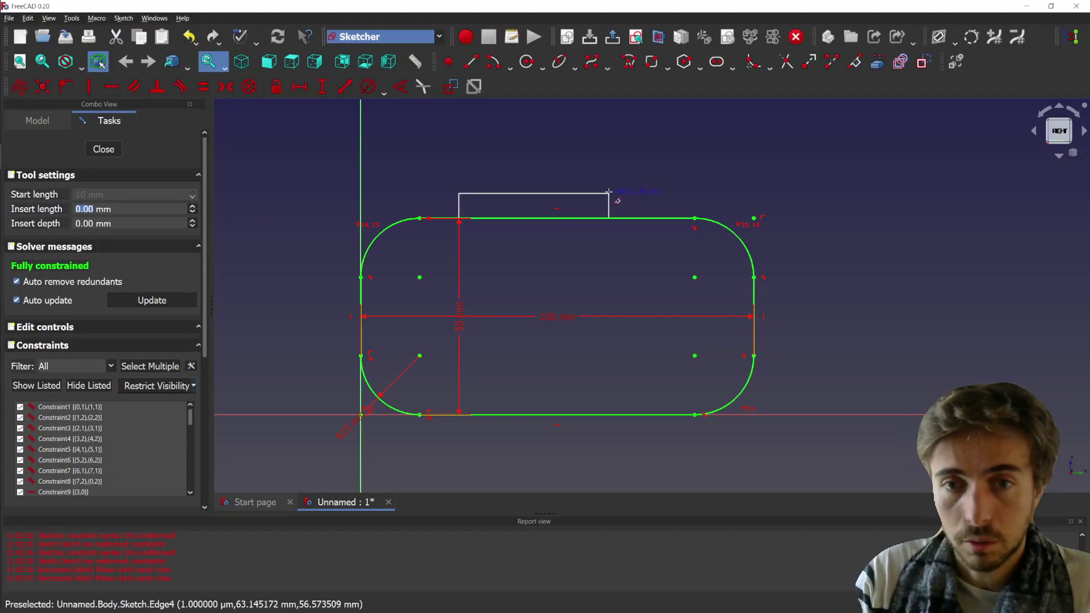
key(Tab)
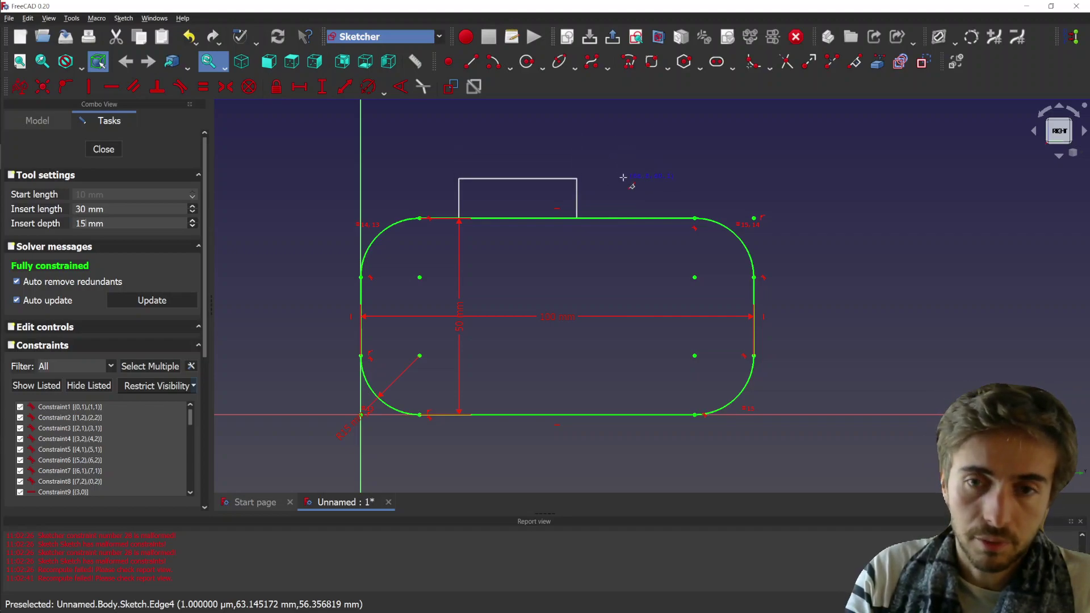
click(624, 181)
scroll(585, 113, up, 2)
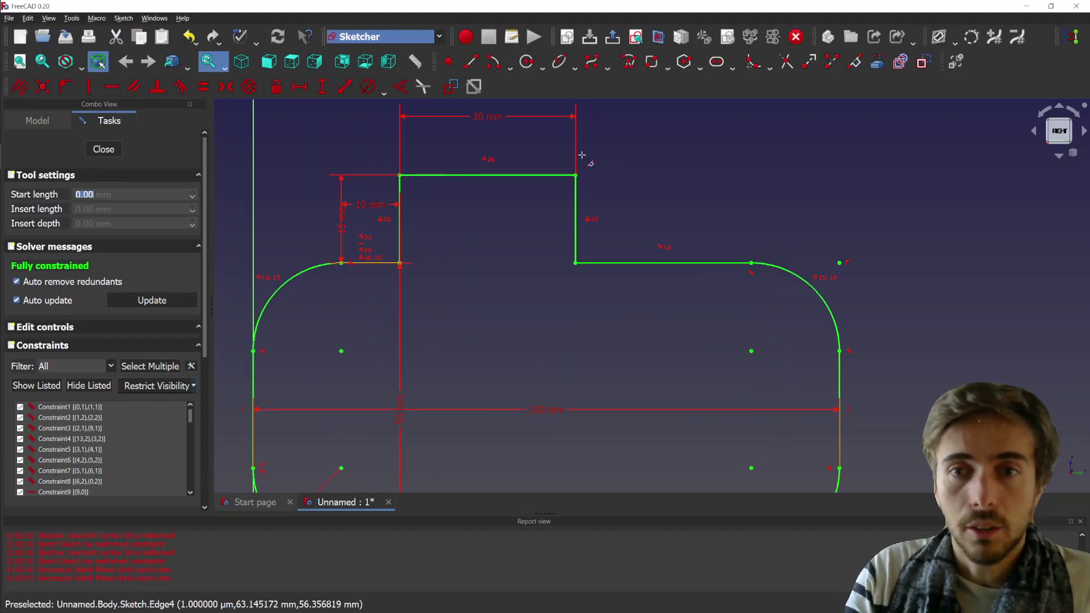
Reposition the notch's 30 mm and 10 mm dimension labels for clearer reading.
key(Escape)
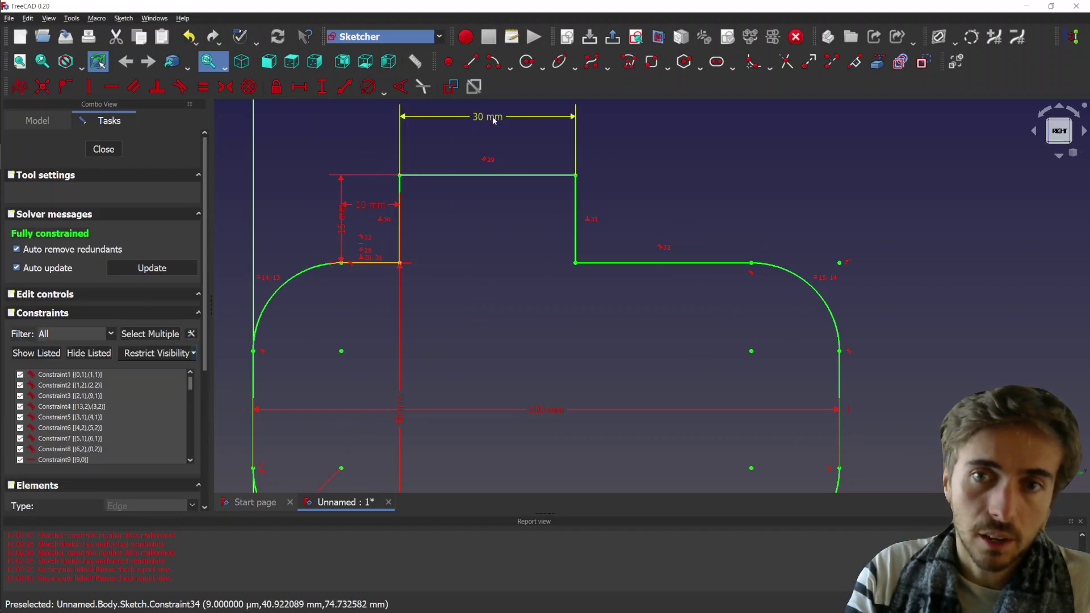
drag(492, 116, 517, 131)
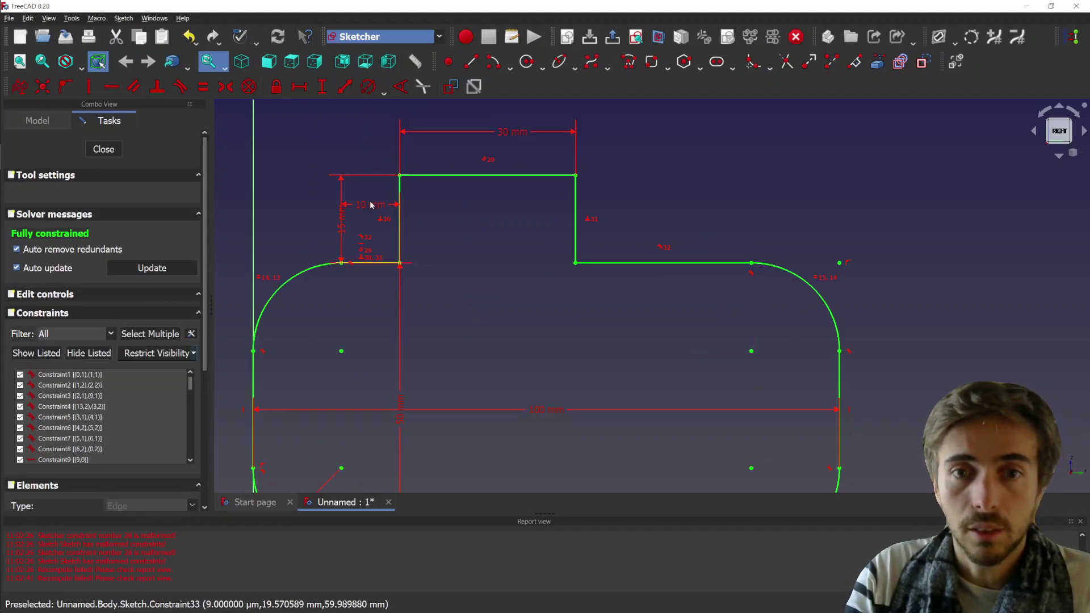
drag(371, 205, 379, 182)
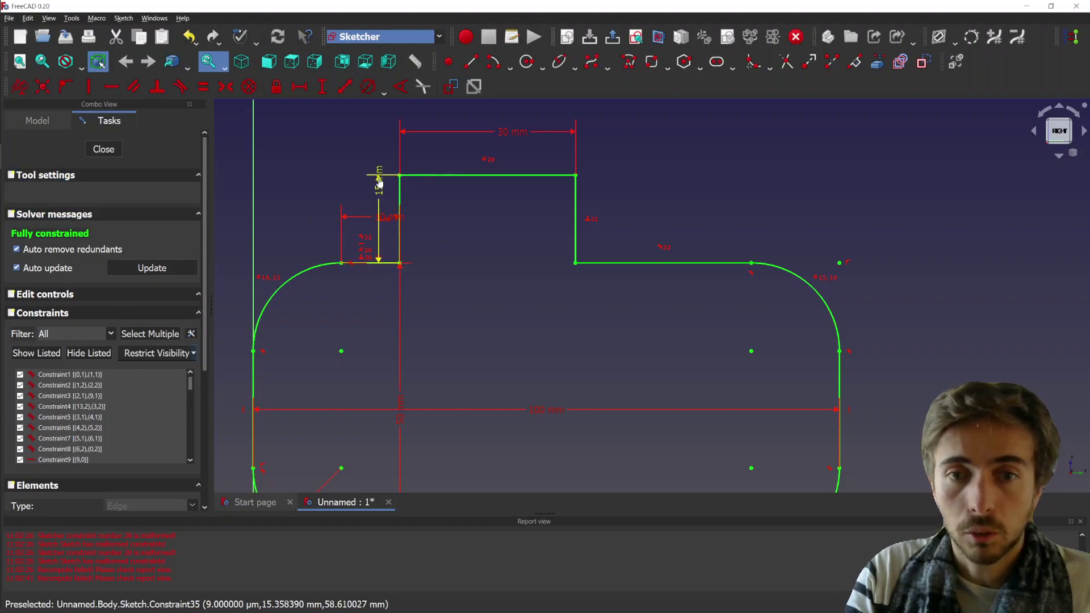
click(751, 264)
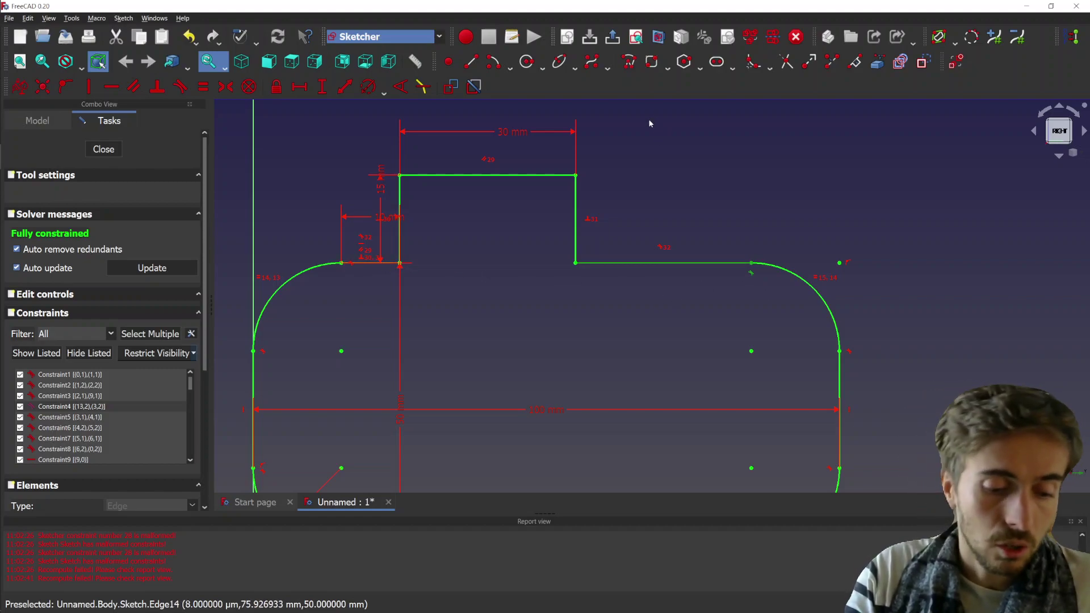
Undo the rectangular notch, then start and cancel a 20 mm insert on the top edge.
key(ctrl+z)
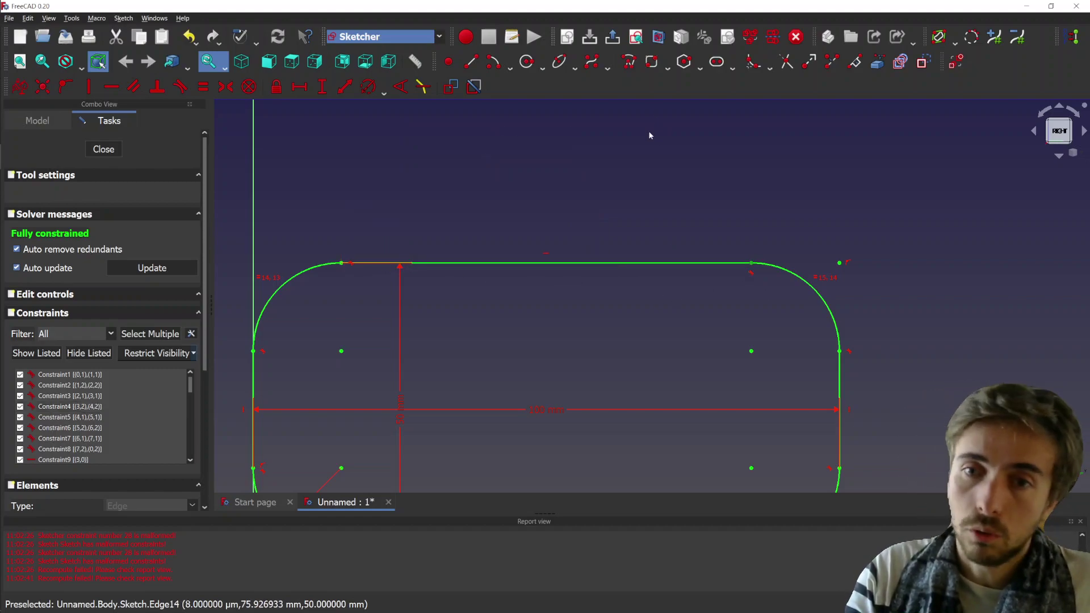
click(855, 61)
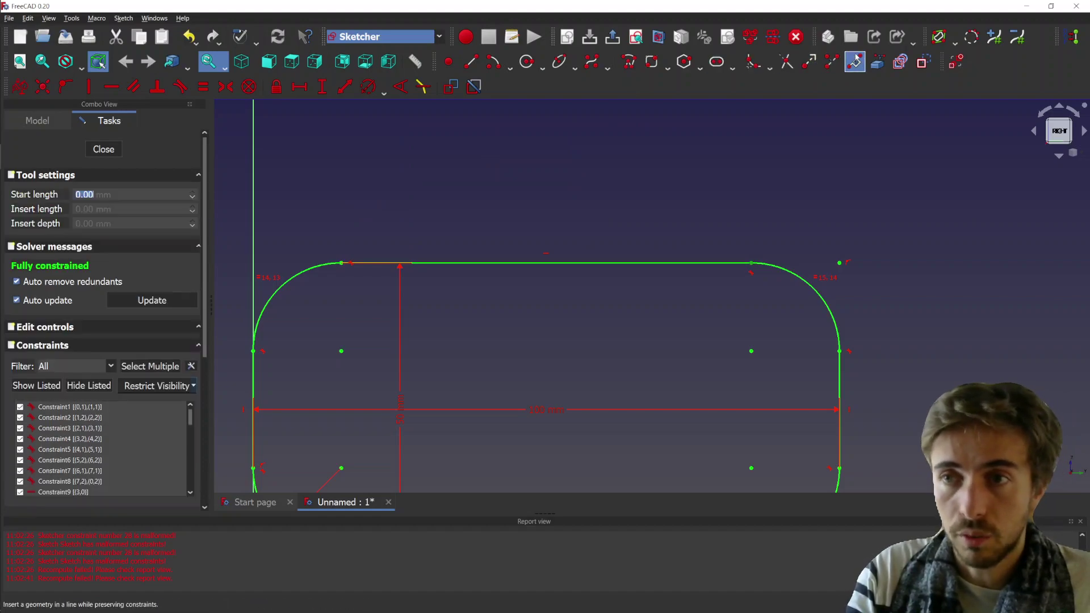
click(467, 267)
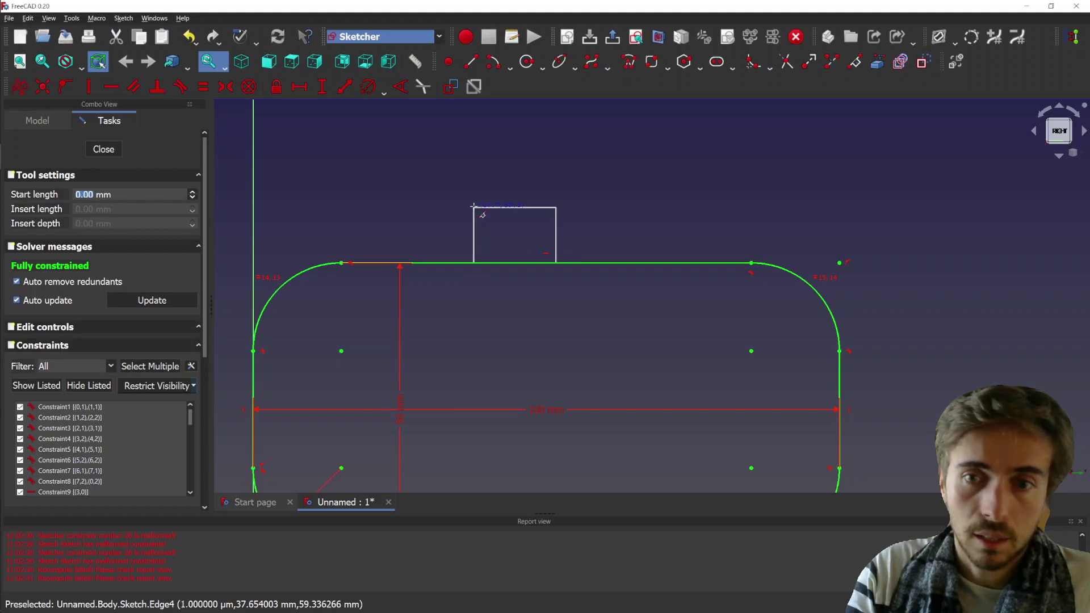
text(20)
key(Tab)
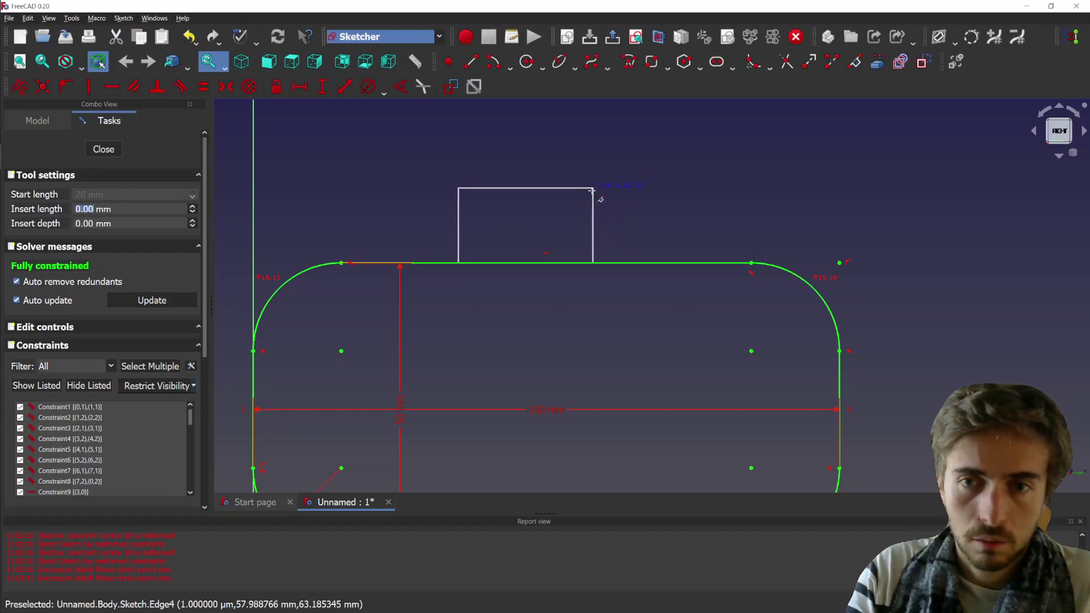
key(Escape)
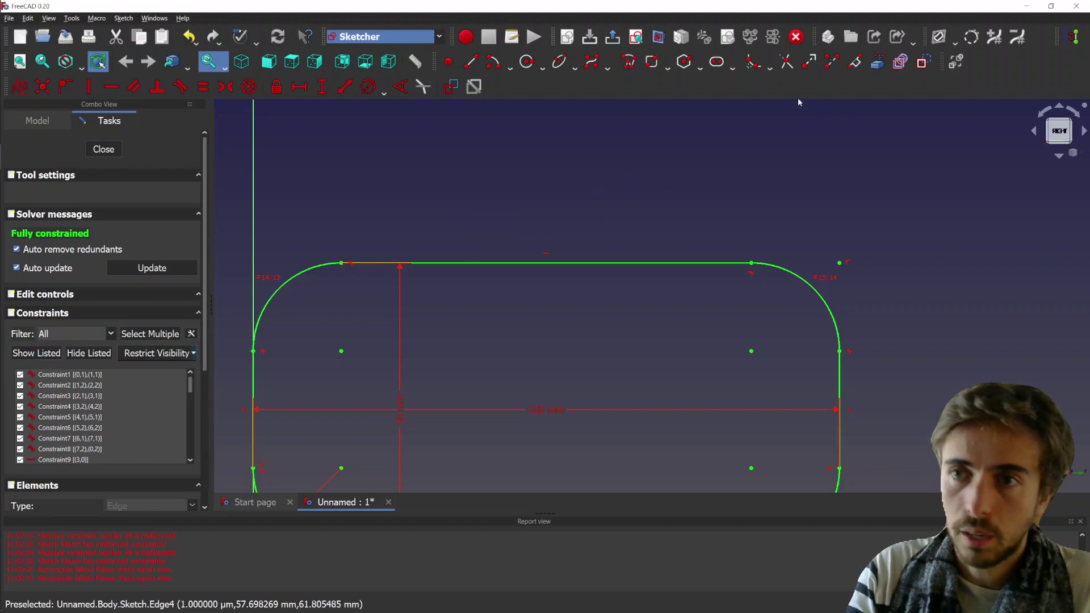
Insert a 30 mm wide semicircular arc into the top edge, 10 mm in, centre 5 mm above.
click(854, 62)
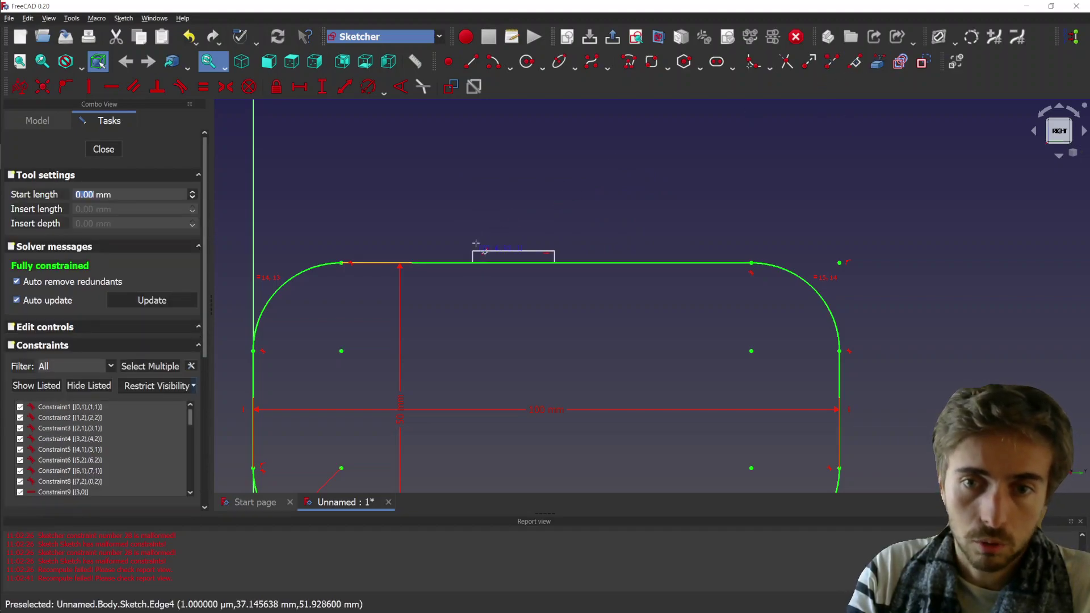
key(m)
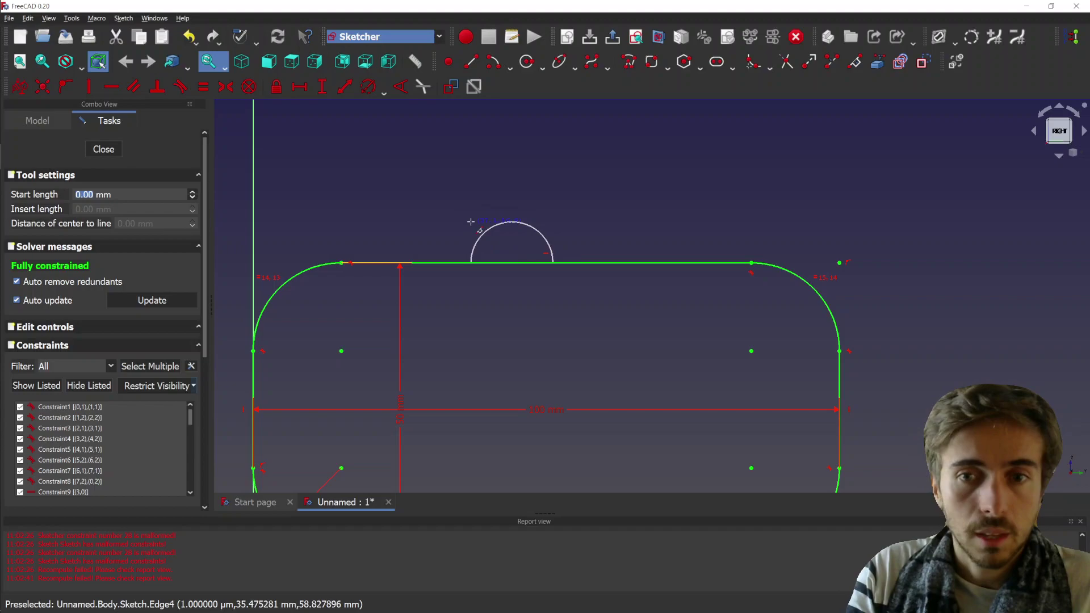
text(10)
key(Return)
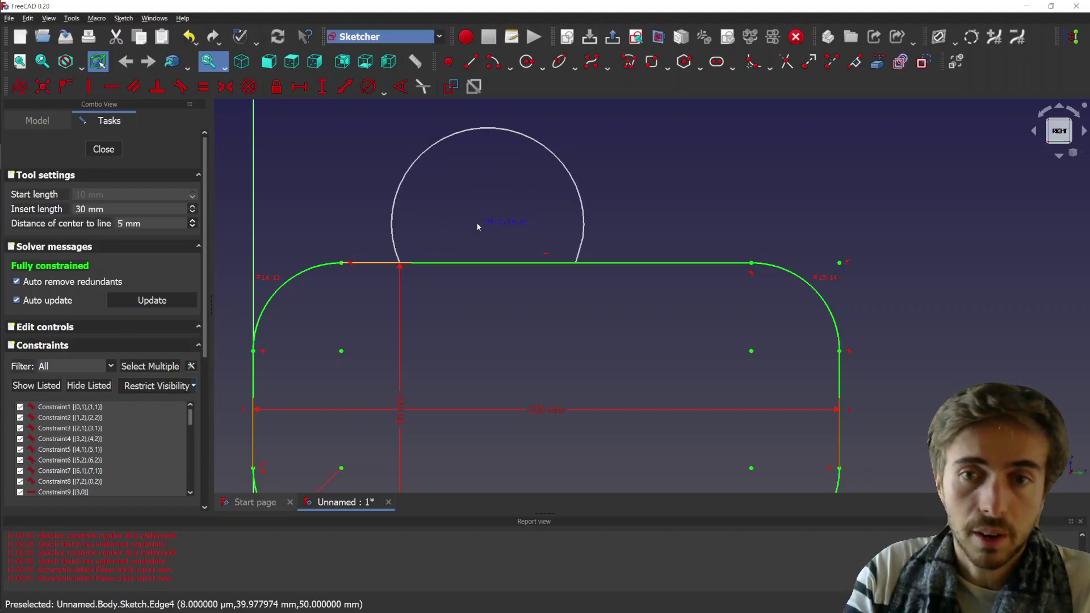
click(477, 227)
right_click(512, 235)
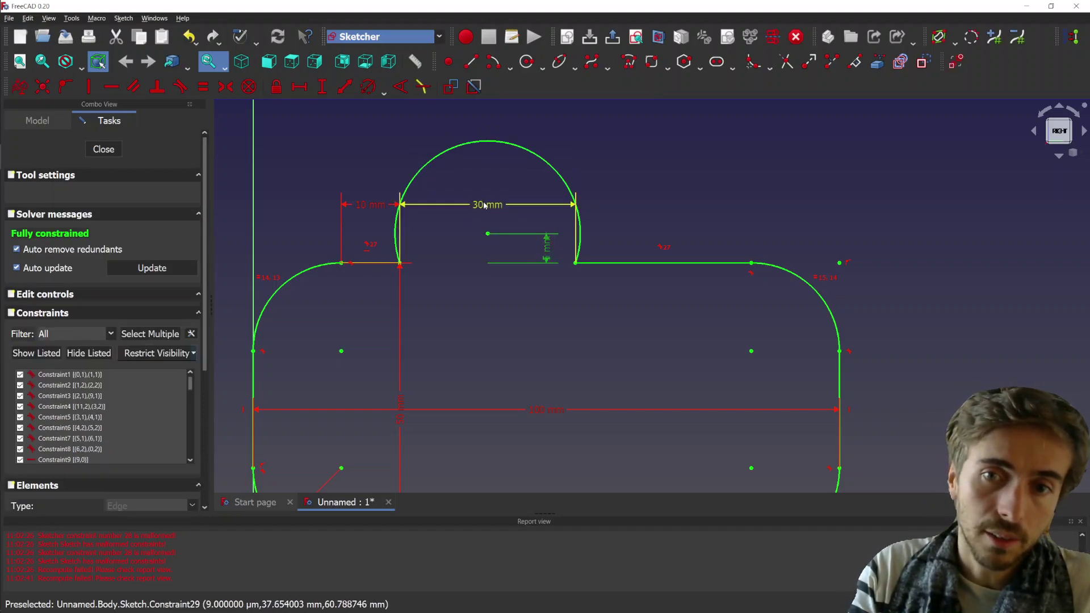
Drag the arc's 30 mm dimension label down inside the semicircle.
drag(486, 204, 514, 226)
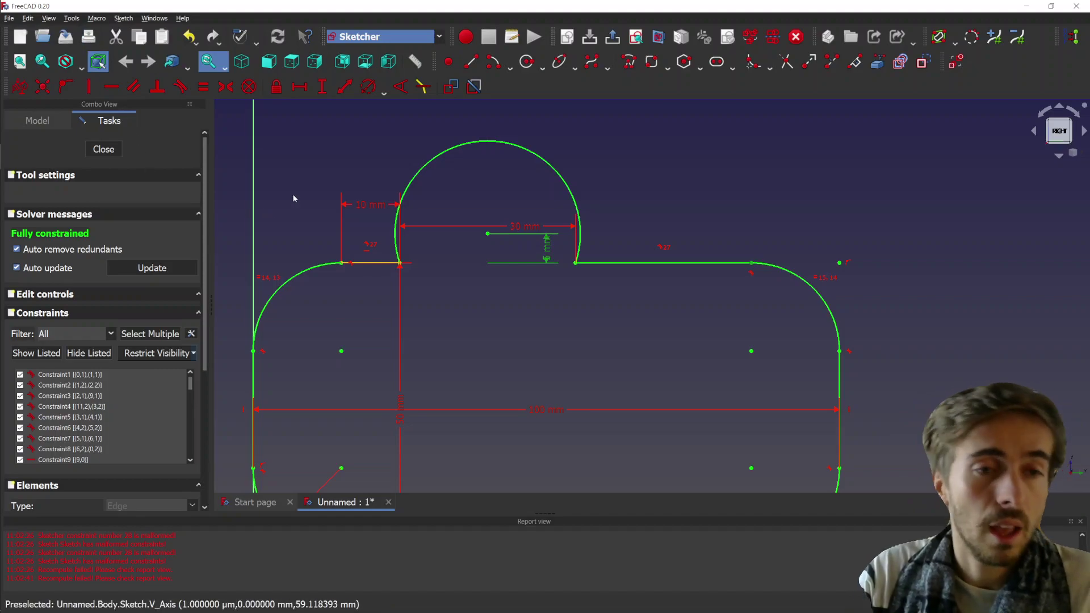
mouse_move(1, 167)
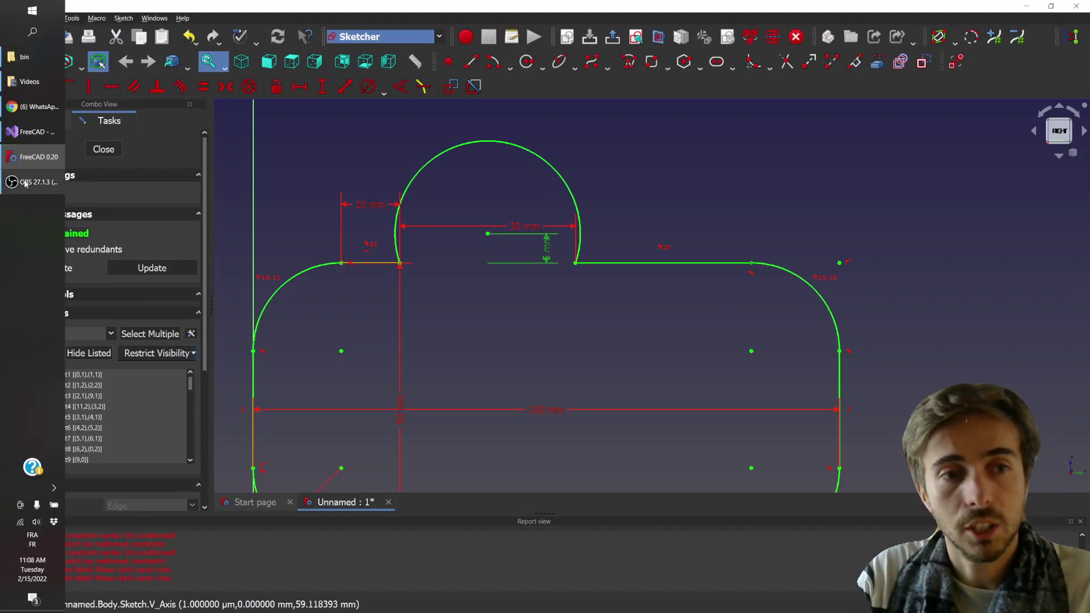